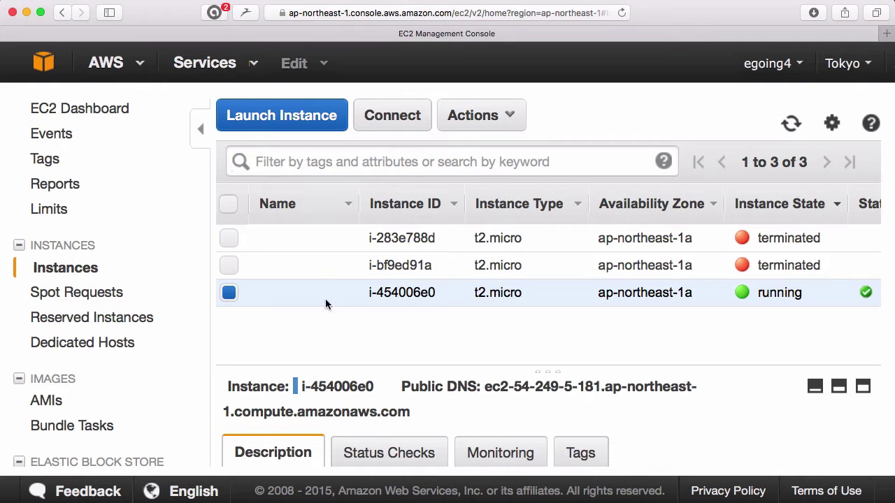
Open the running instance's public DNS address, ec2-54-249-5-181.ap-northeast-1.compute.amazonaws.com, in a separate browser page and enlarge its text
drag(485, 388, 487, 410)
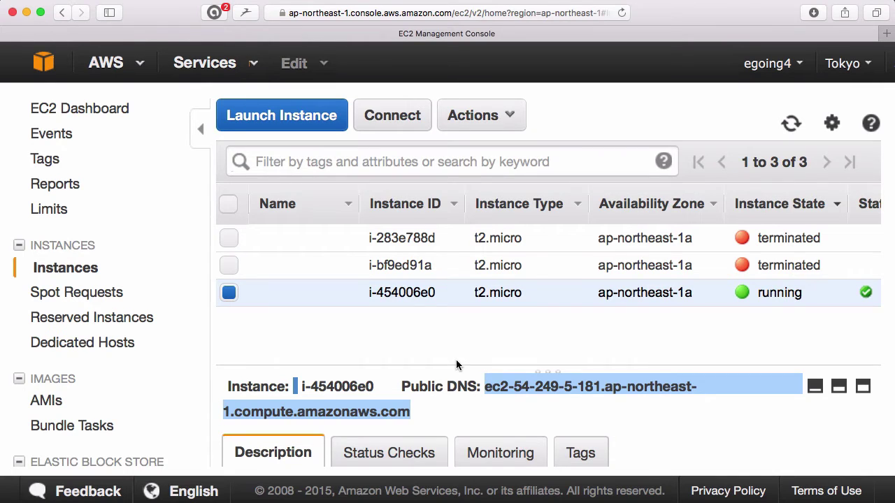
key(super+c)
key(super+t)
key(super+v)
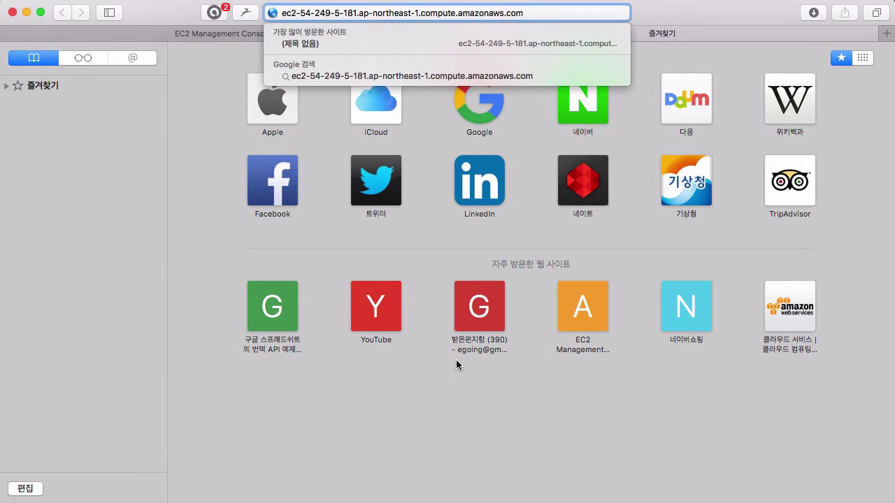
key(Return)
key(super+equal)
key(super+equal)
key(super+equal)
key(super+equal)
key(super+equal)
key(super+equal)
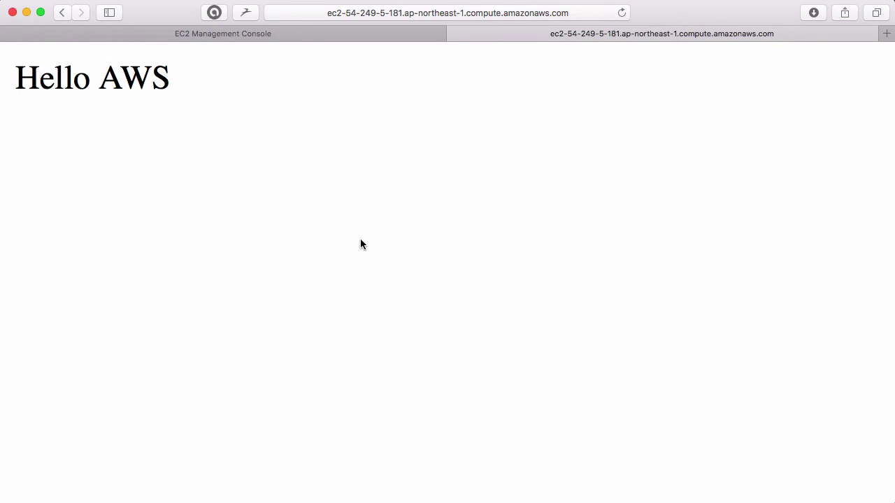
Load the index.html page from the instance's public DNS address
key(super+l)
key(Right)
text(/)
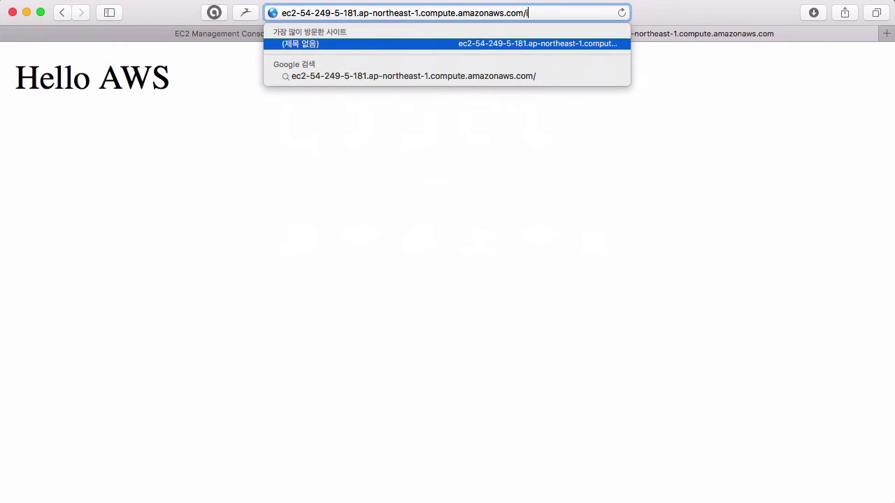
text(index.html)
key(Return)
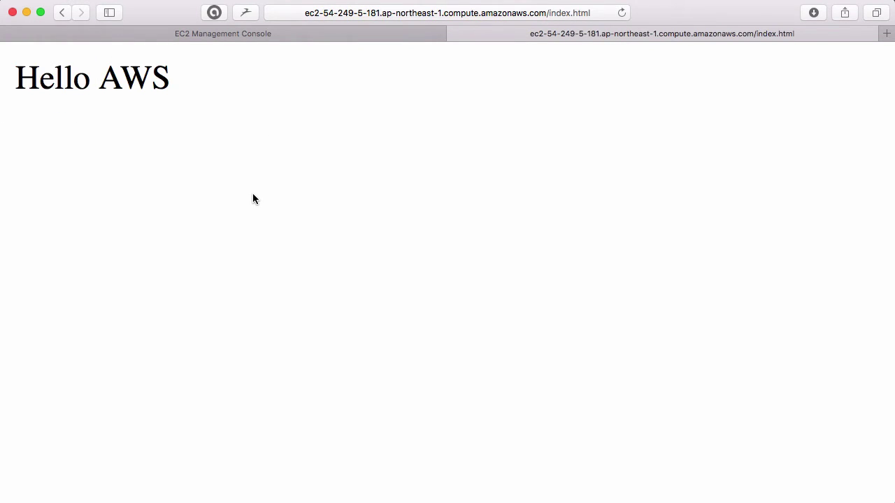
Return to the EC2 Management Console and start creating an image from the running instance i-454006e0
click(279, 35)
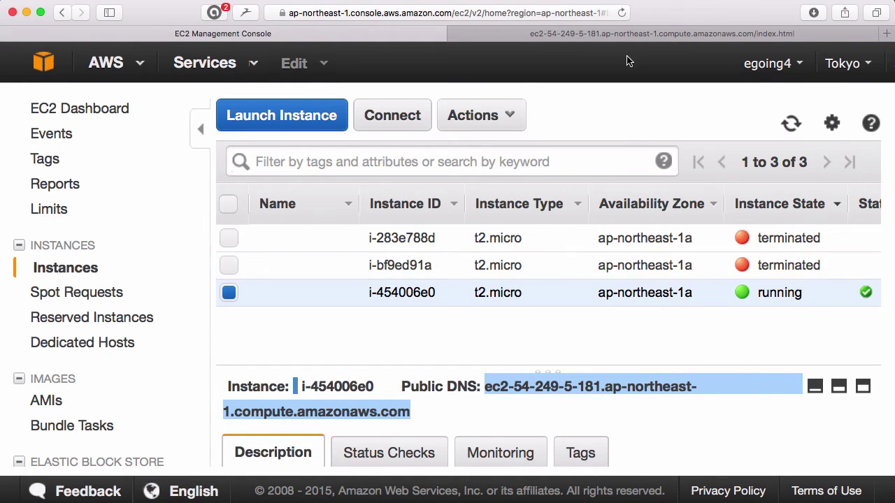
click(616, 29)
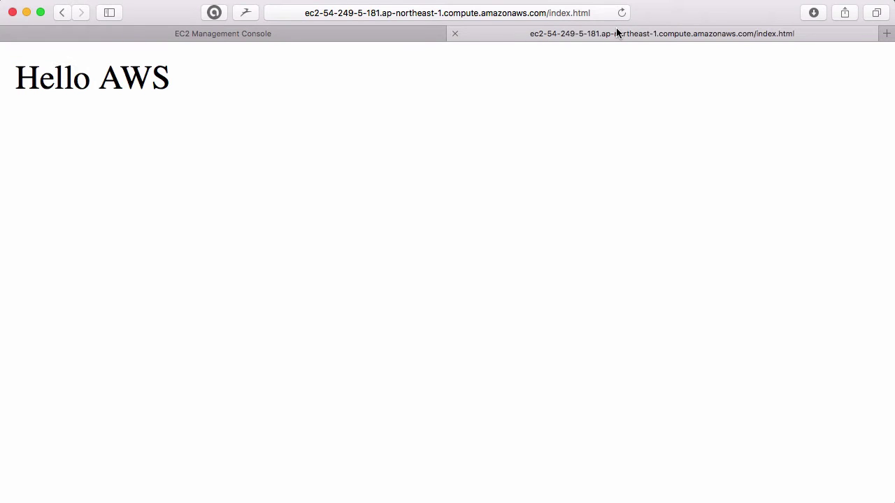
click(282, 33)
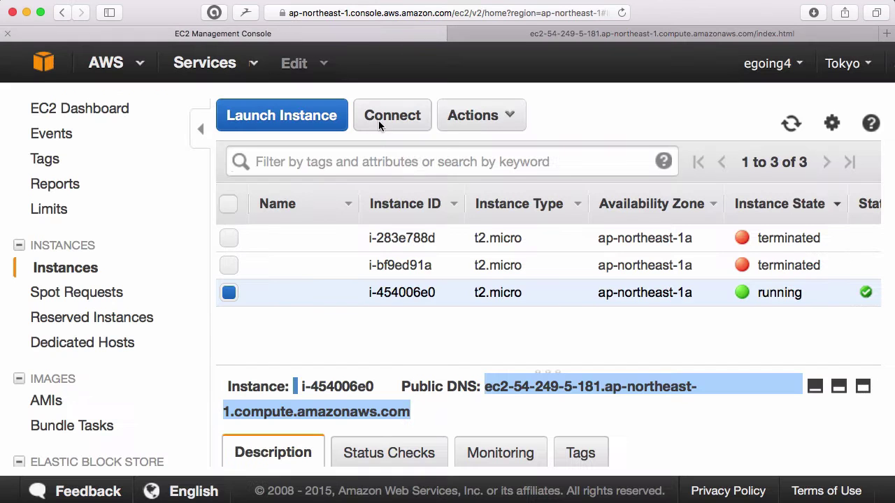
click(468, 316)
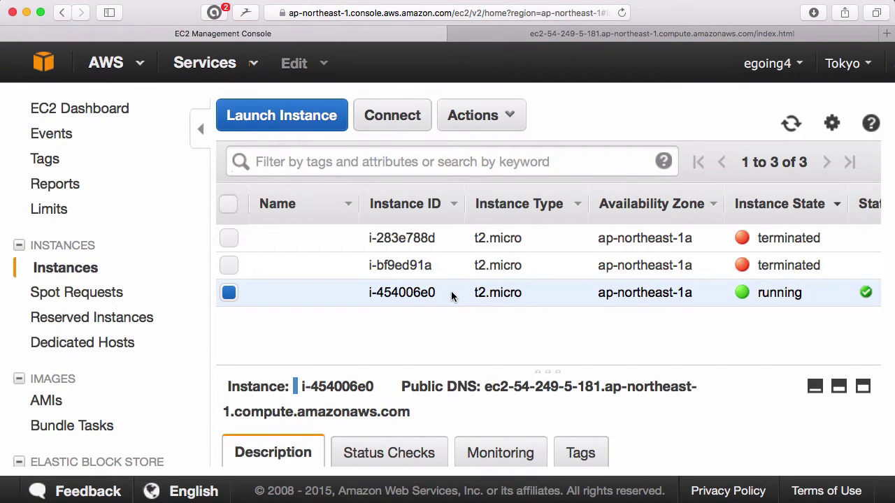
right_click(451, 297)
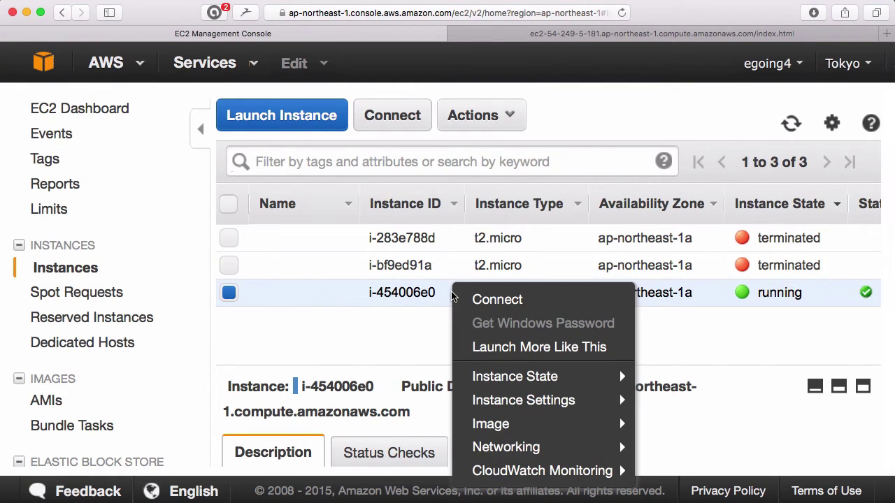
mouse_move(536, 425)
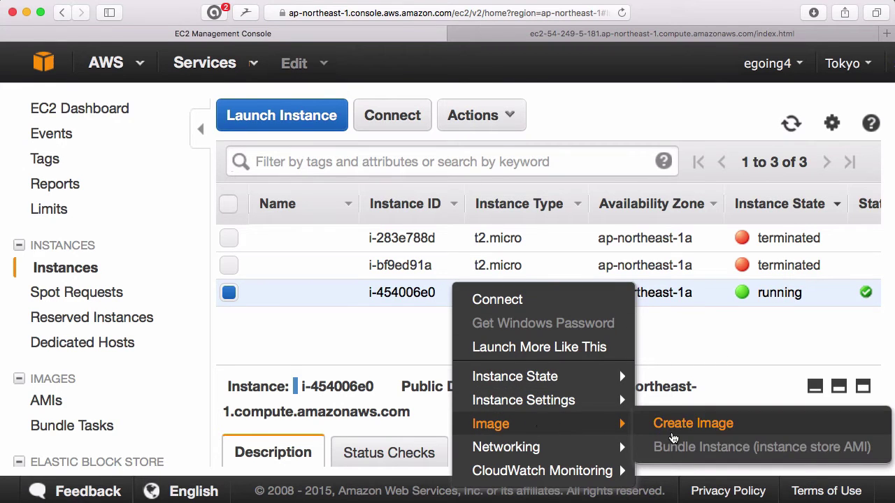
click(673, 438)
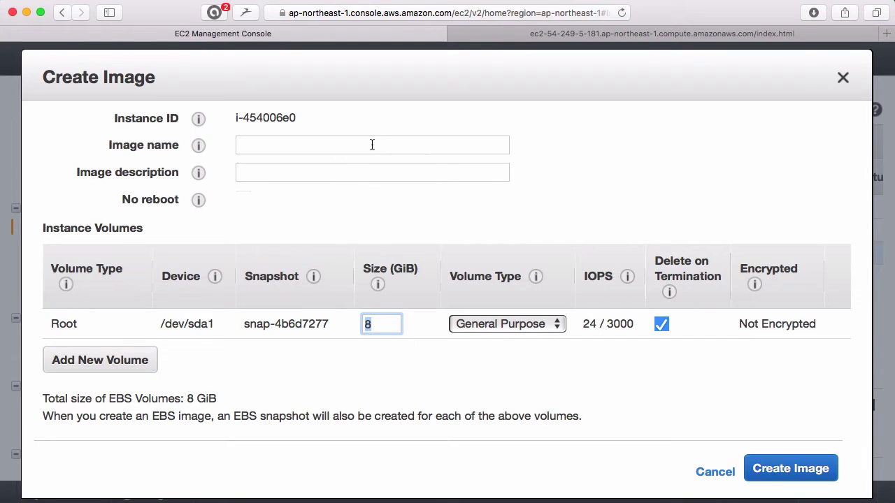
Name the new image webserver_2015_12_28 and enter webserver as its description
click(372, 144)
text(we)
key(BackSpace)
key(BackSpace)
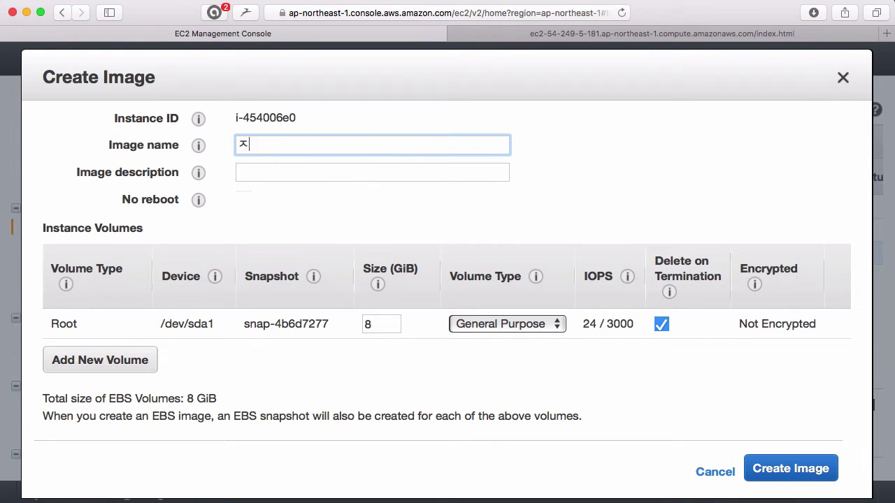
text(webserver_2015)
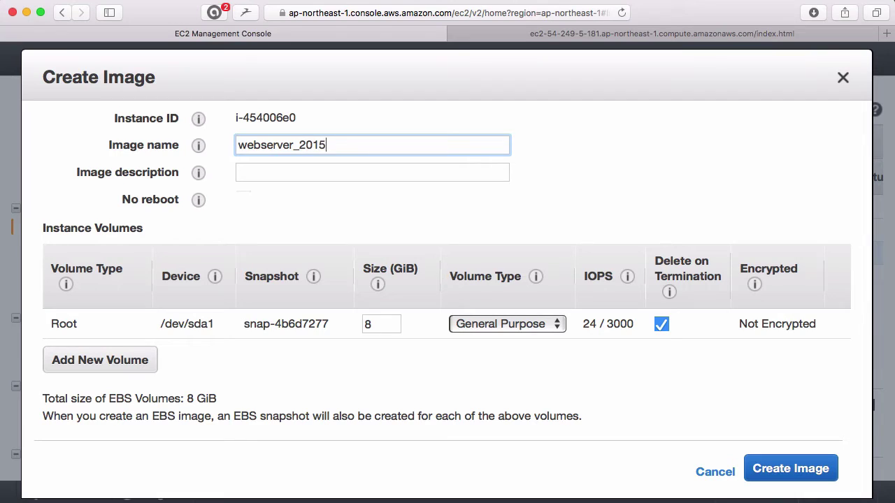
text(_12_28_)
key(BackSpace)
click(326, 165)
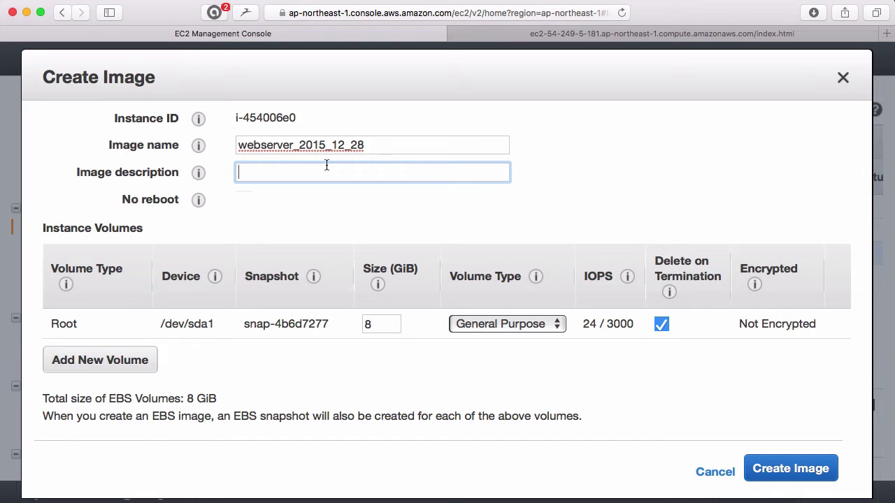
text(webserver)
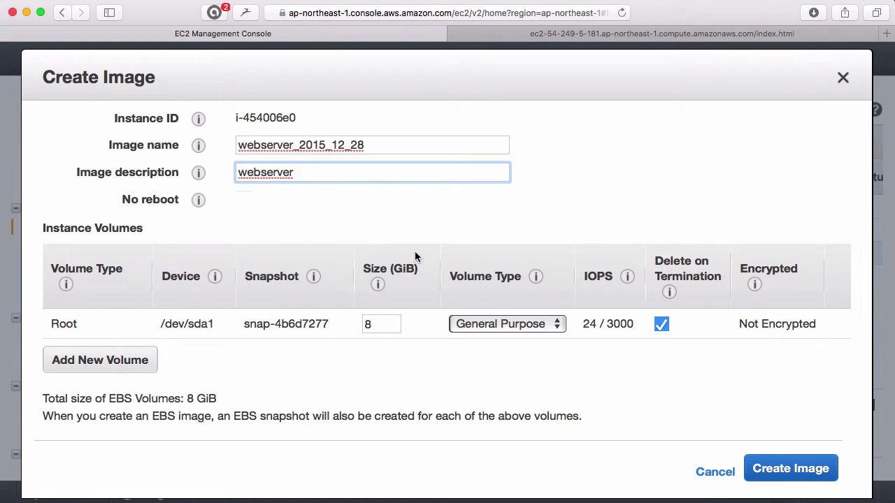
Set the image's root volume size to 10 GiB and submit the image creation request
double_click(381, 325)
text(10)
click(437, 369)
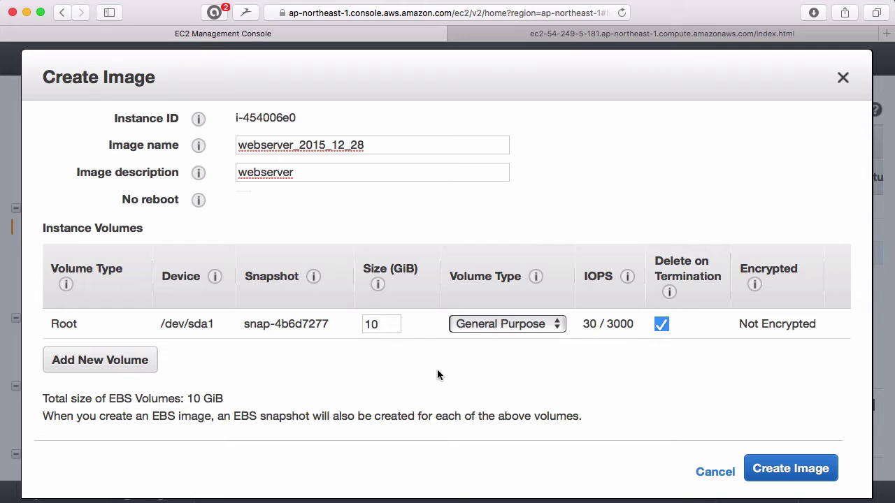
click(792, 477)
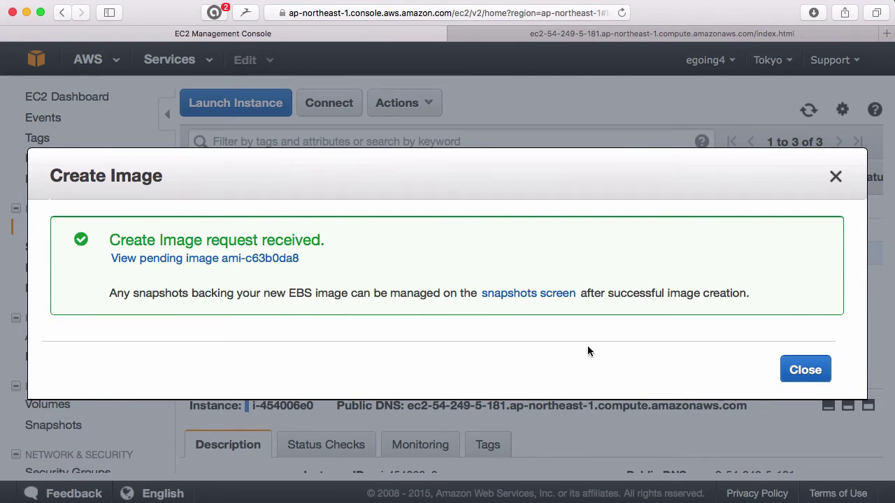
click(806, 370)
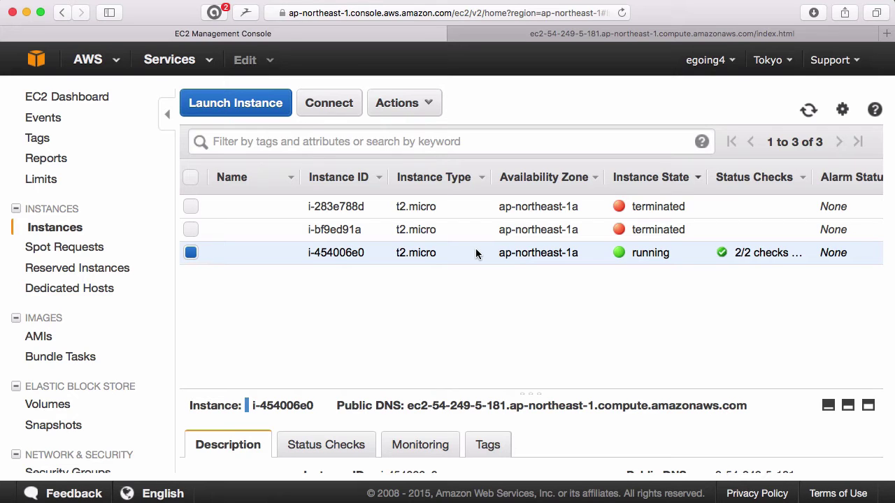
Start launching an instance from the webserver_2015_12_28 image in the list of owned AMIs
click(52, 339)
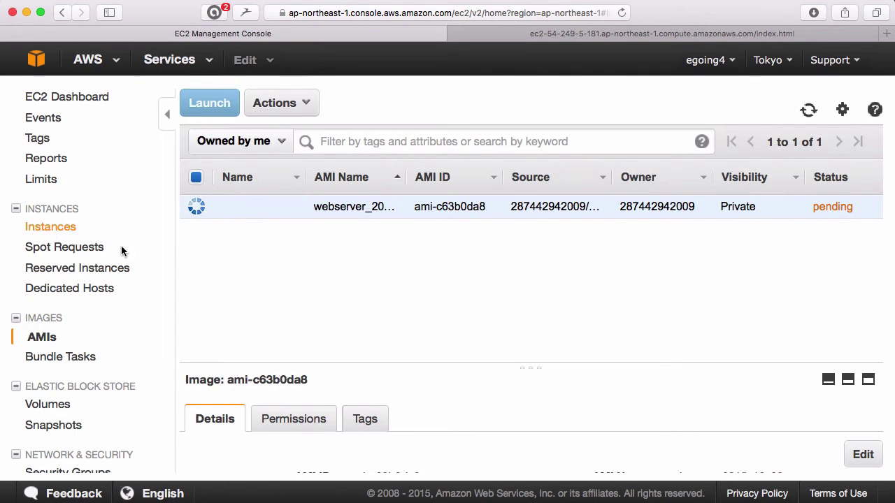
click(52, 234)
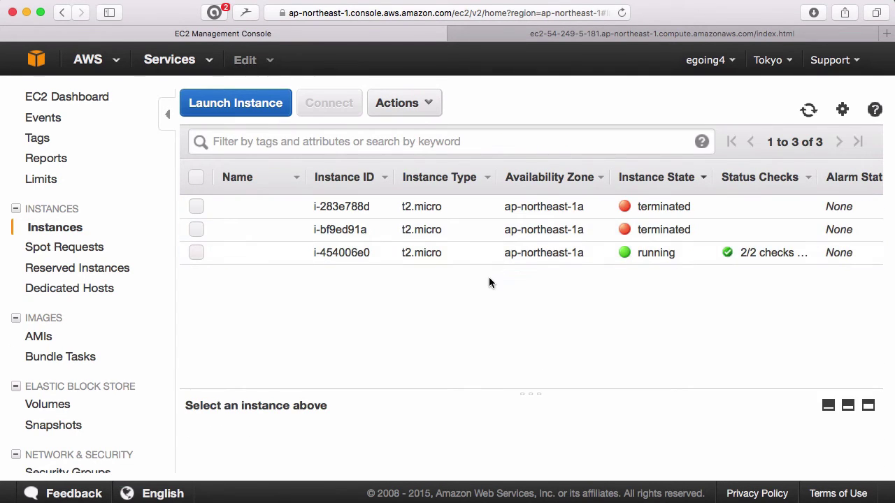
click(49, 337)
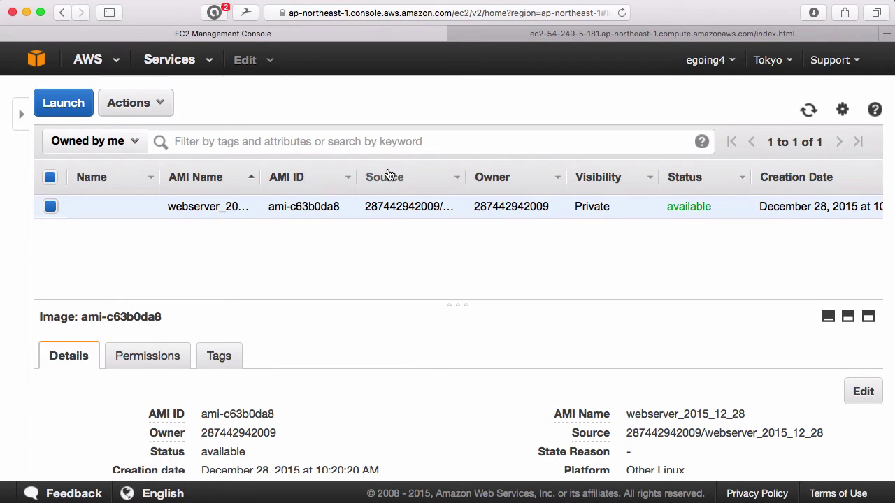
right_click(394, 207)
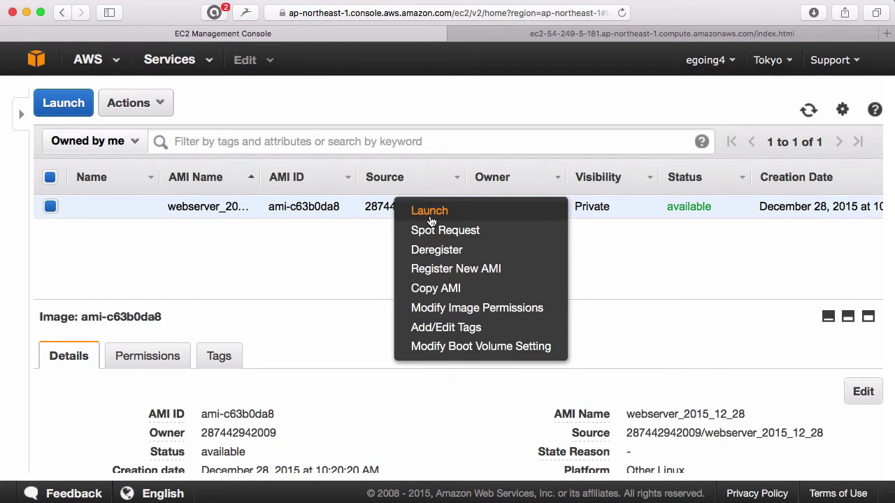
click(430, 211)
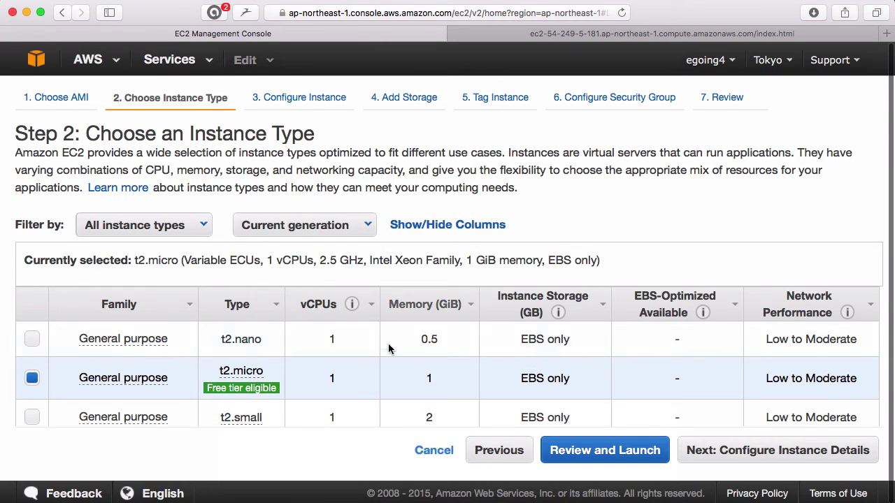
Review the available instance types, keep t2.micro, and continue to the instance details
scroll(326, 405, down, 5)
scroll(325, 406, down, 3)
scroll(325, 405, up, 6)
scroll(326, 406, up, 5)
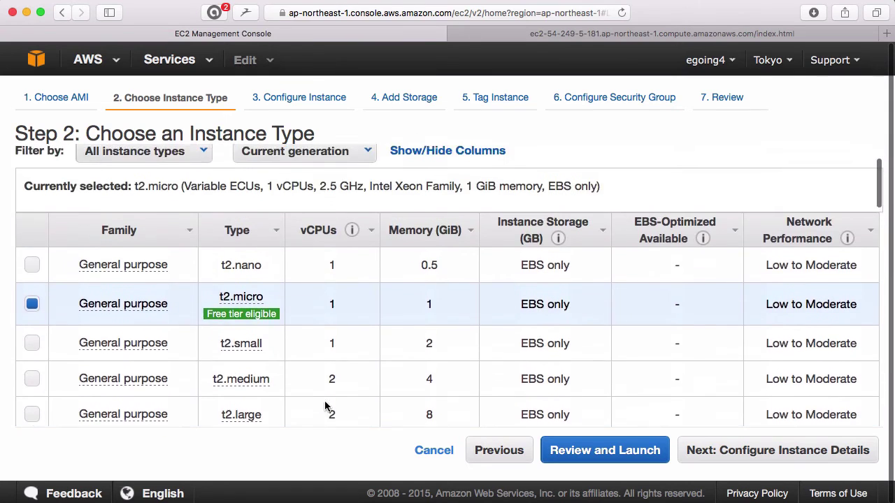
click(741, 453)
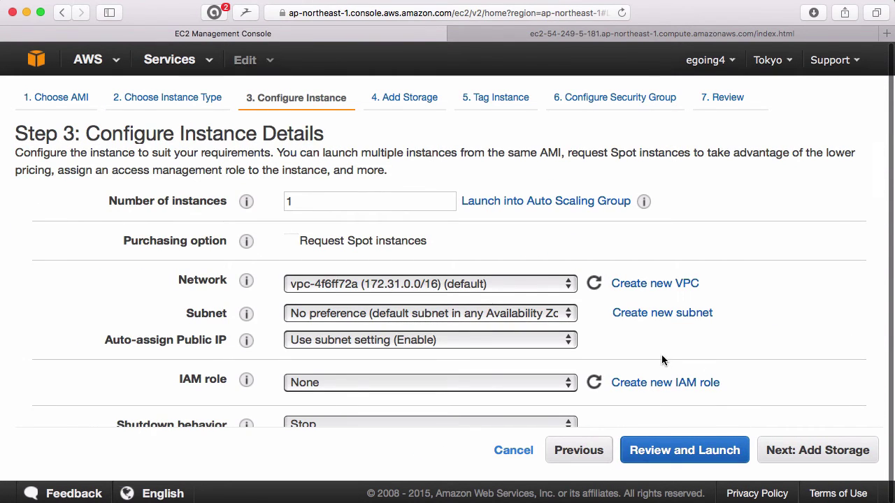
Keep the preset instance details, storage and tag settings and proceed to security group configuration
scroll(650, 356, down, 1)
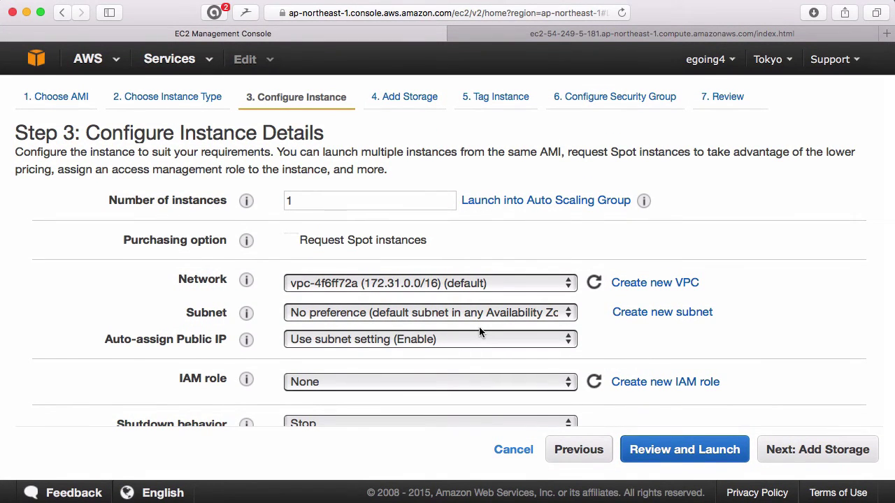
click(802, 450)
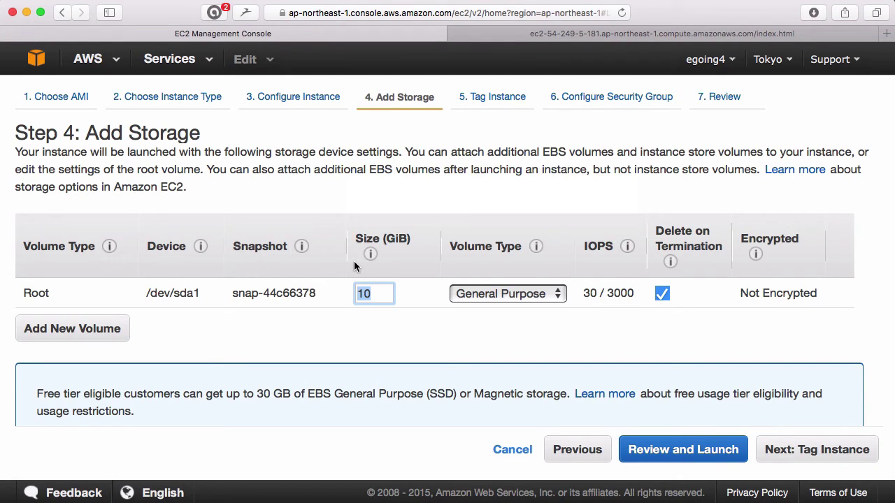
click(815, 451)
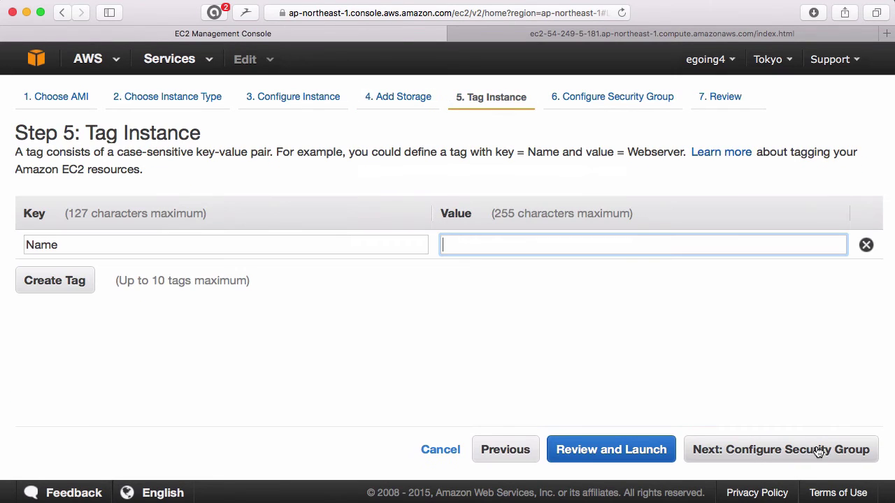
click(818, 451)
click(817, 451)
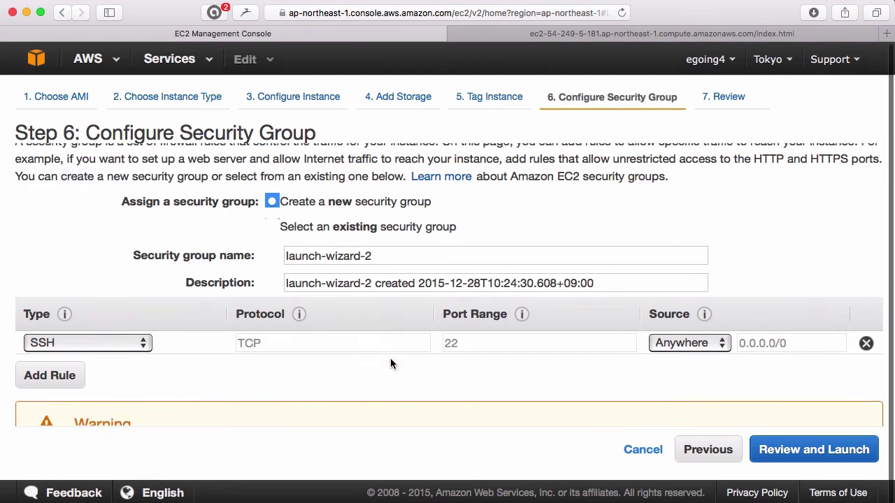
Assign the existing "web server" security group (sg-51060f34) to the instance and review its inbound rules
scroll(390, 358, down, 3)
scroll(390, 358, up, 3)
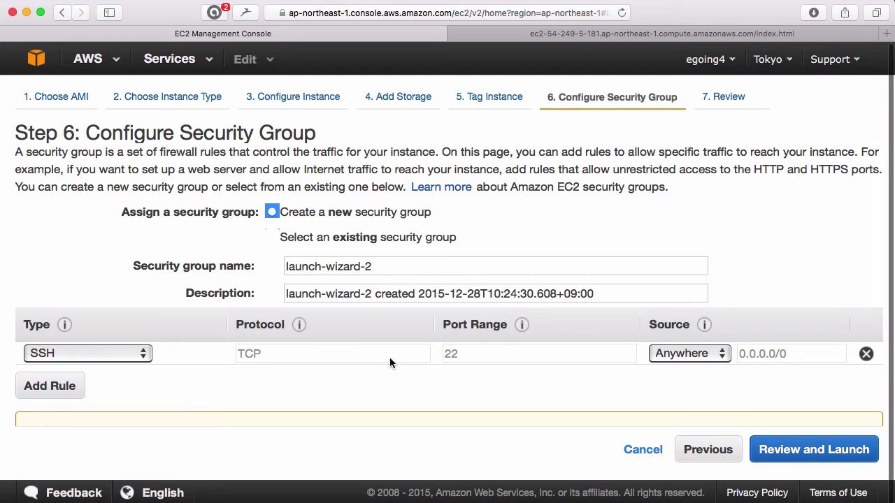
click(352, 243)
scroll(324, 305, down, 5)
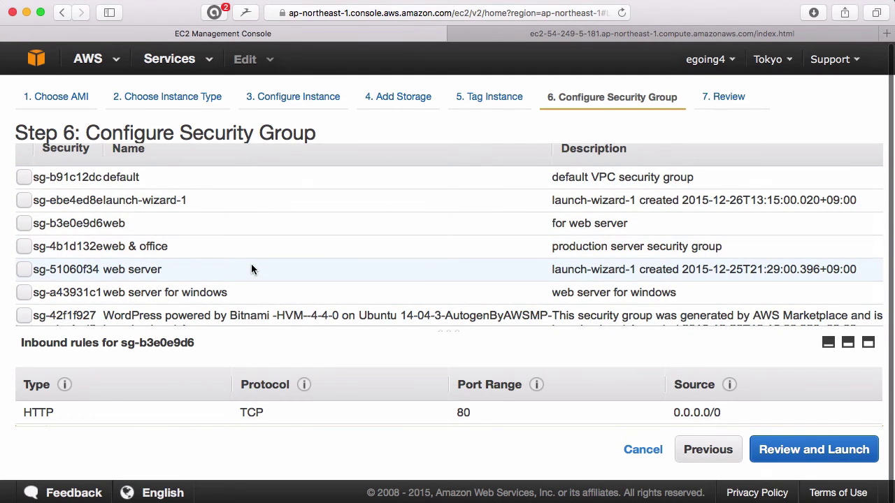
click(251, 264)
scroll(251, 264, down, 1)
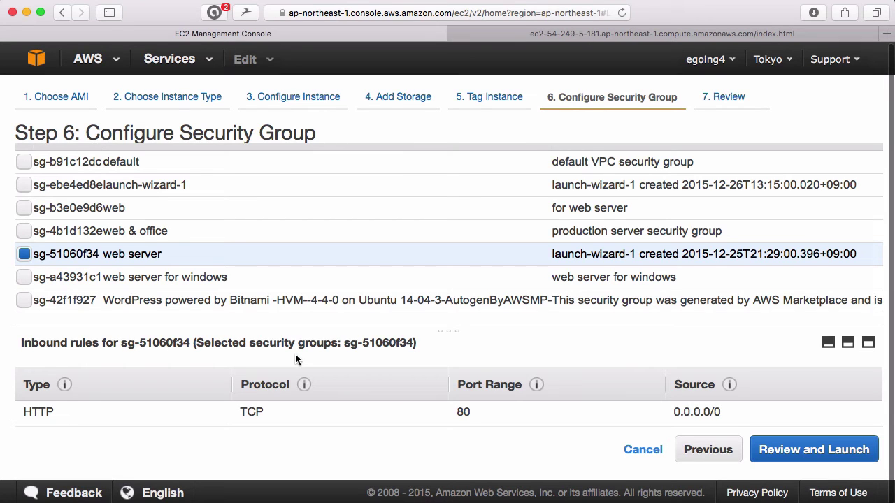
scroll(295, 359, down, 1)
scroll(295, 359, up, 1)
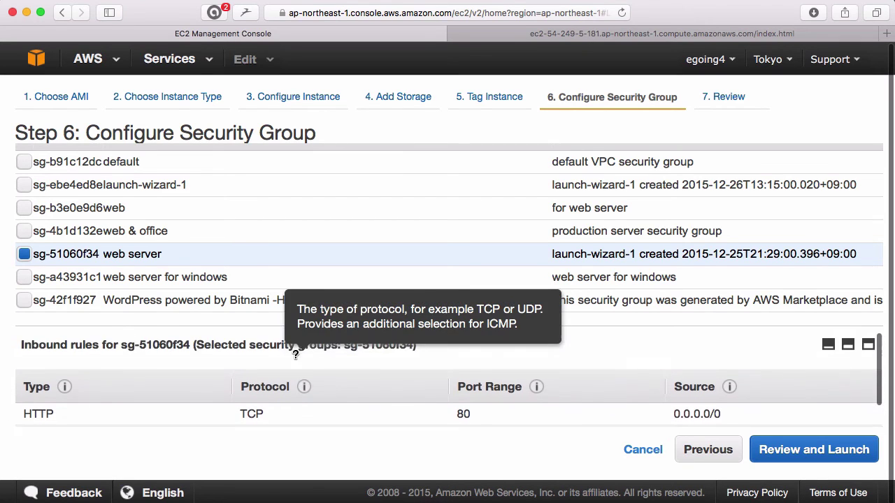
scroll(289, 378, down, 1)
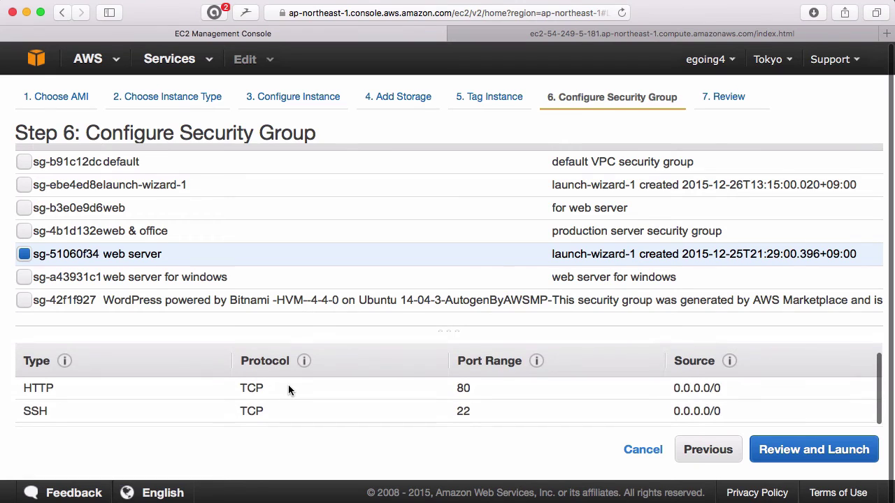
Proceed through the launch review and launch the instance with the existing aws_password key pair, acknowledging access to its private key file
click(818, 451)
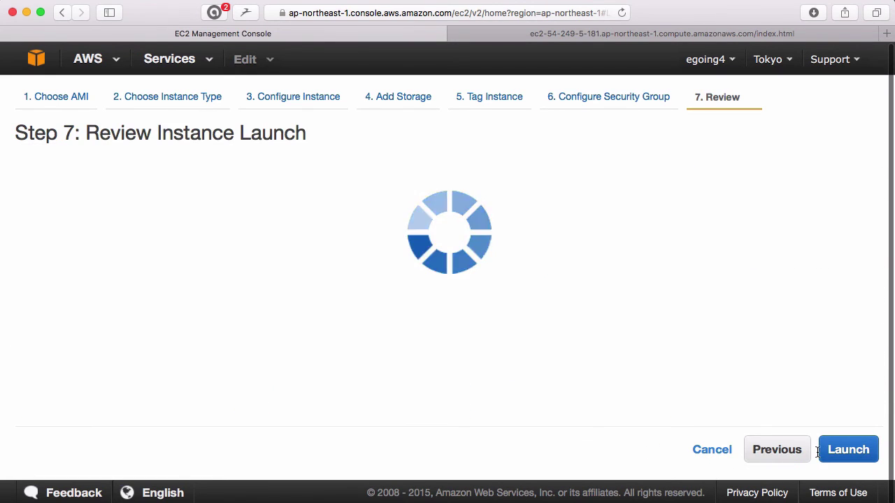
click(848, 450)
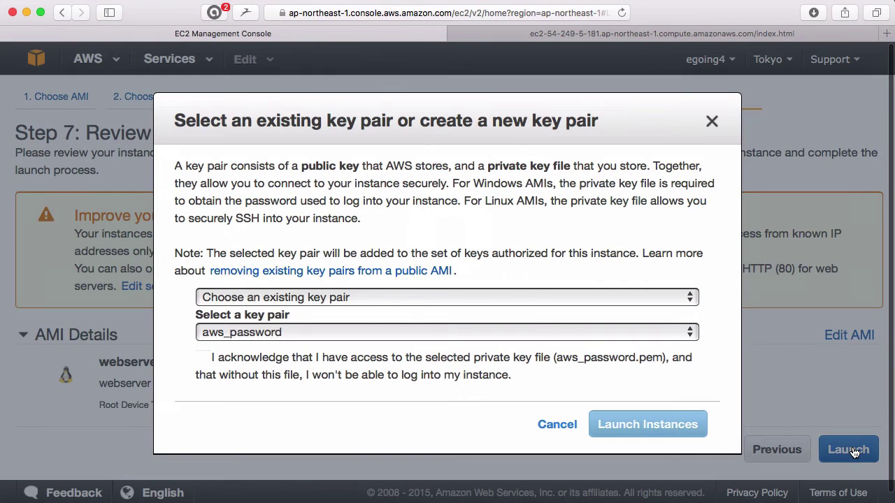
click(228, 360)
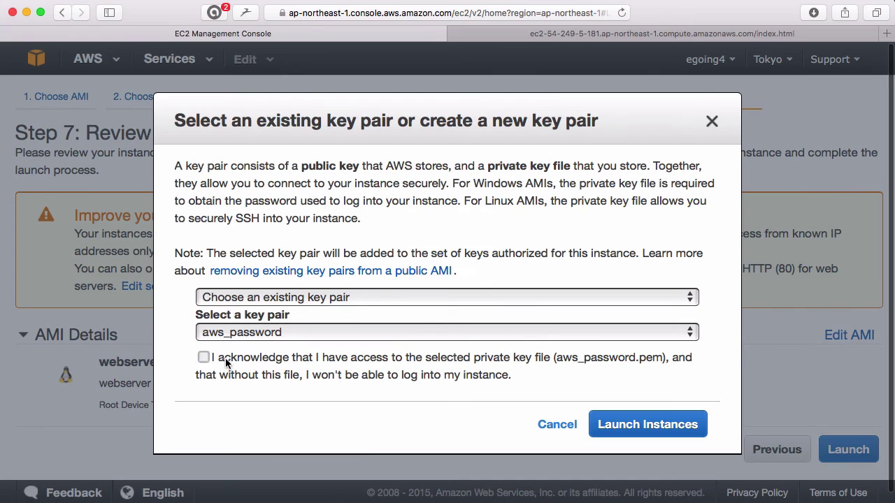
click(624, 425)
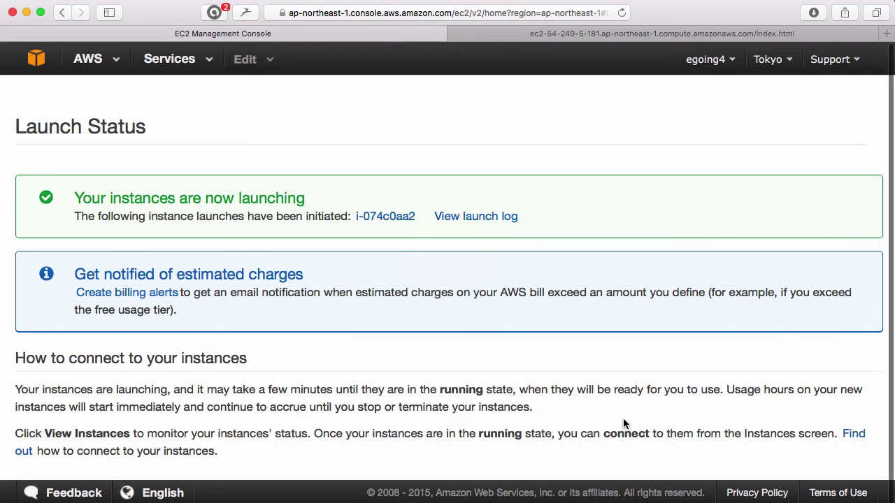
Open the newly launched instance from the launch status, show the full instance list, and check its state
click(384, 216)
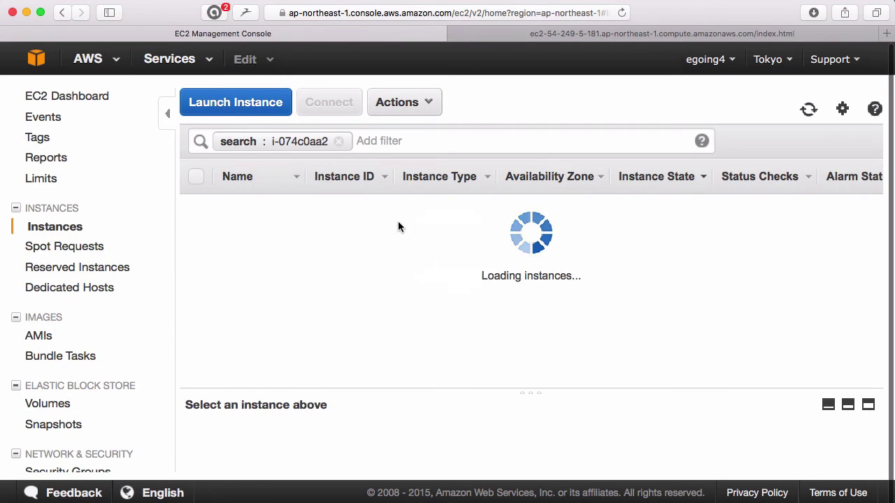
click(79, 228)
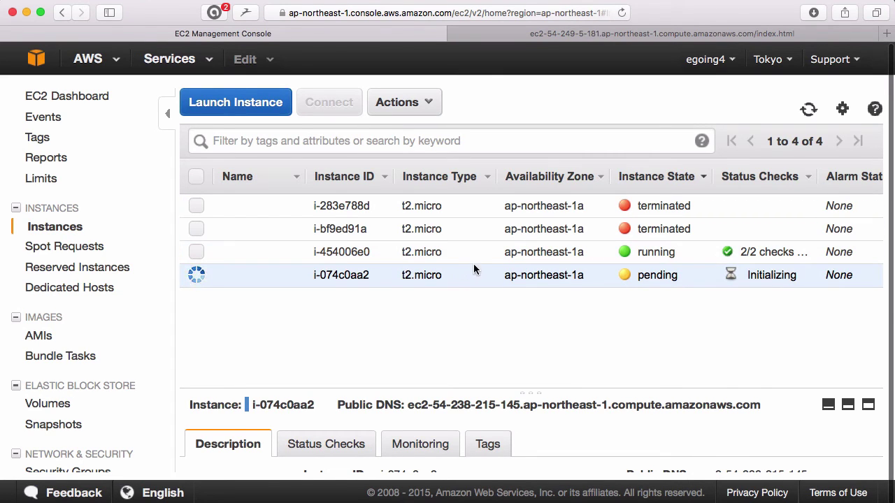
mouse_move(269, 283)
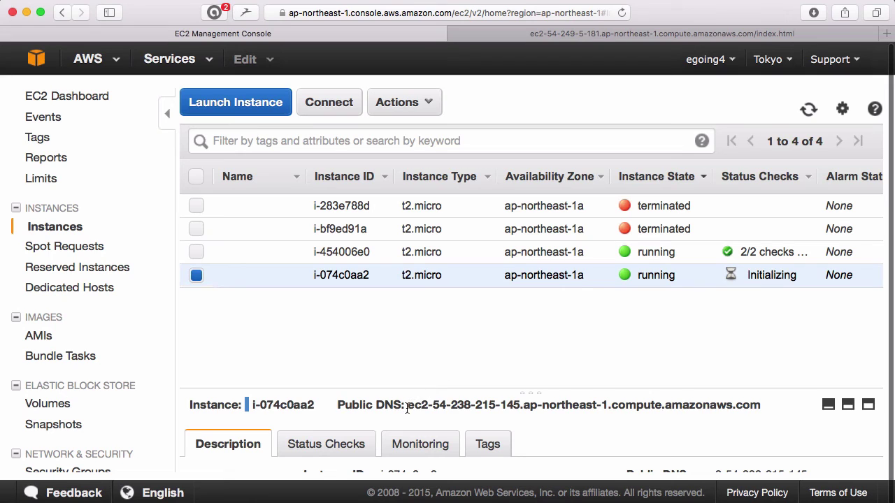
Copy the new instance's public DNS address and load it in a new browser tab
drag(406, 408, 764, 404)
key(cmd+c)
key(cmd+t)
key(cmd+v)
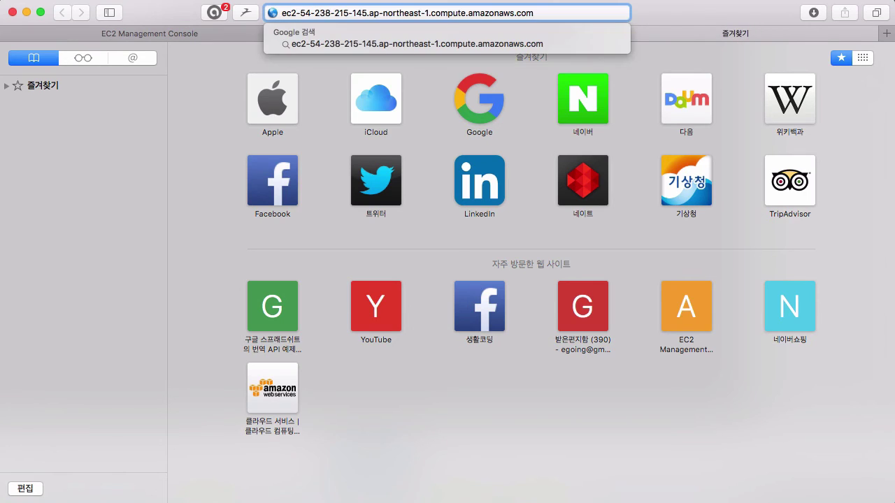
key(Return)
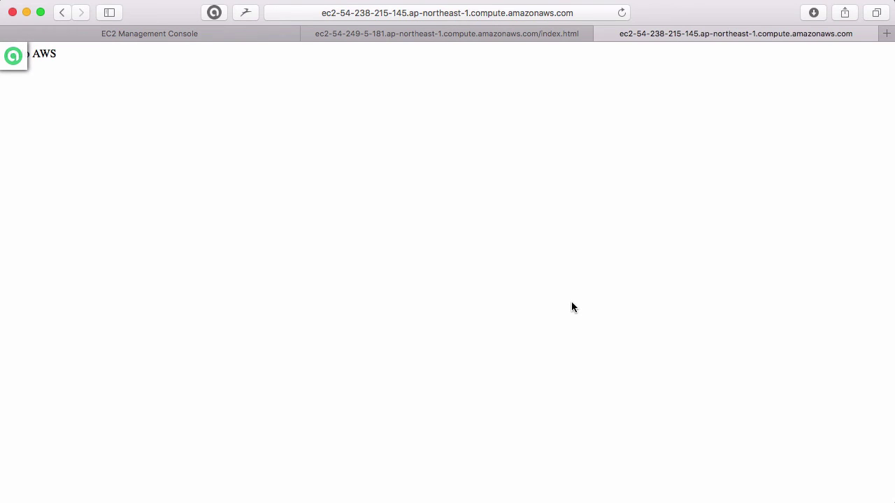
Enlarge the new server's web page and compare it with the original server's index.html page
key(cmd+plus)
key(cmd+plus)
key(cmd+plus)
key(cmd+plus)
key(cmd+plus)
key(cmd+plus)
key(cmd+plus)
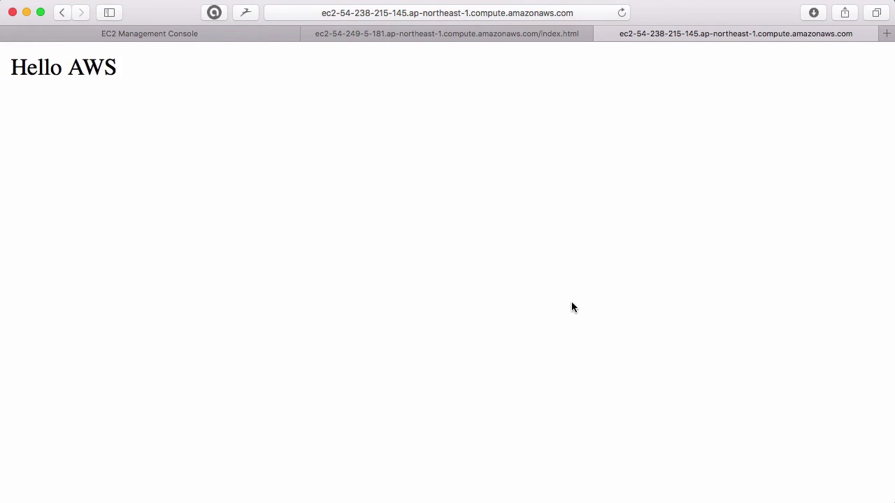
click(481, 35)
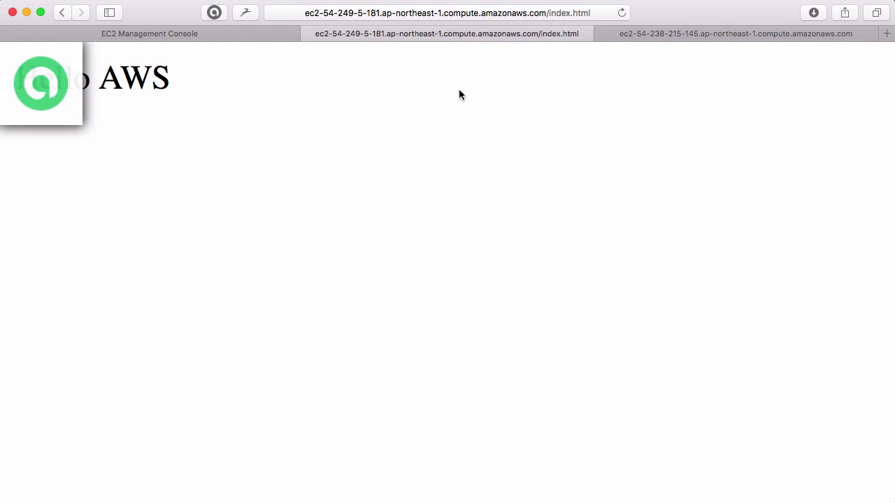
click(665, 33)
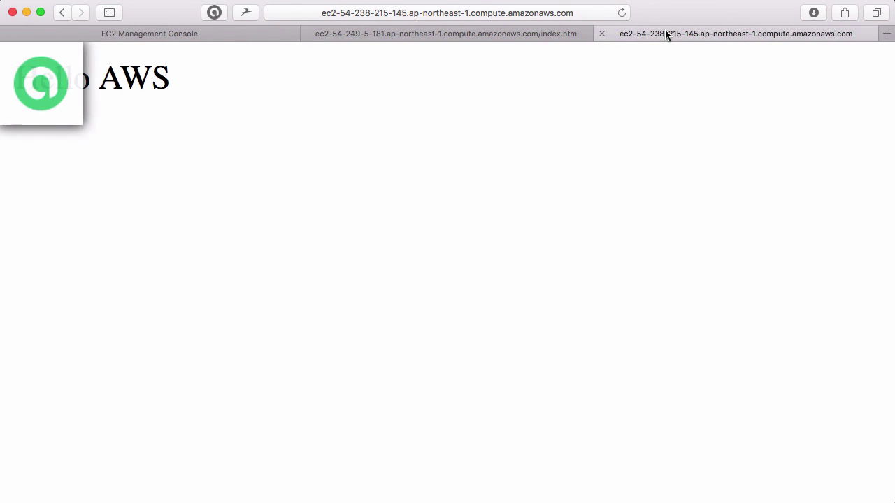